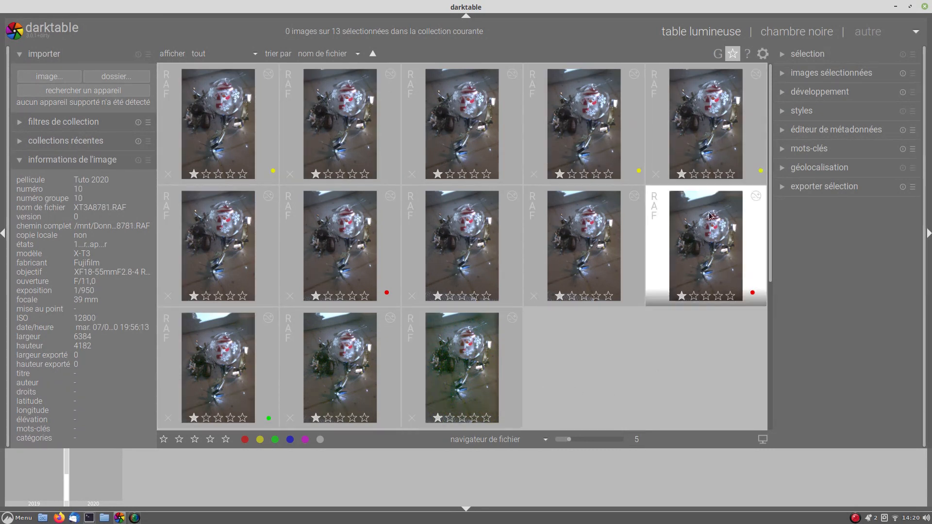
Open the red-labelled photo XT3A8781.RAF in the darkroom and magnify the snowman to 100%.
left_click(714, 242)
double_click(714, 243)
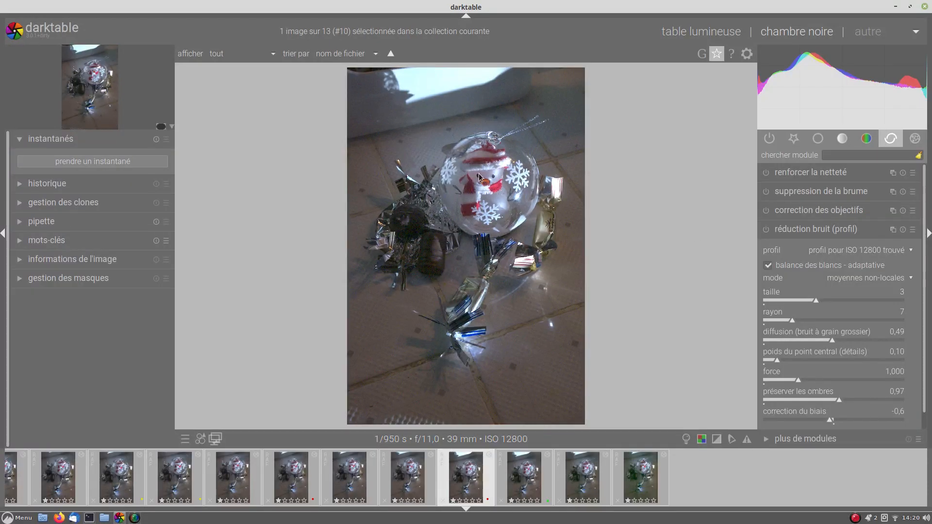
scroll(466, 181, "up", 4)
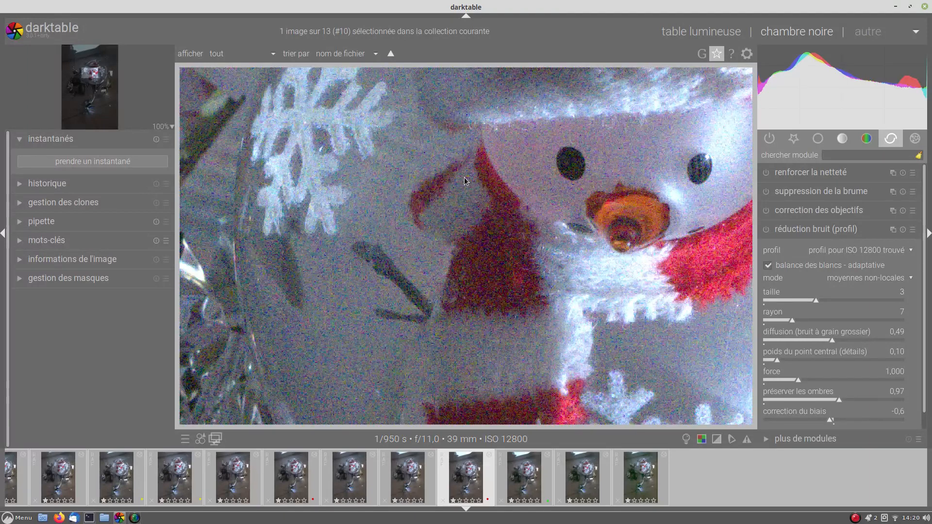
Set the profiled noise reduction (réduction bruit (profil)) to ondelettes mode with RVB as its color mode.
left_click(887, 284)
left_click(887, 302)
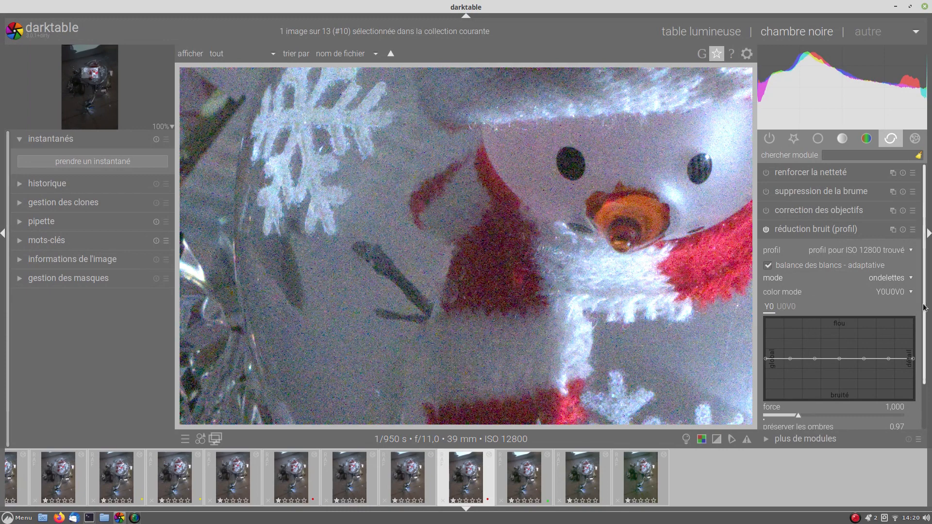
scroll(924, 351, "down", 2)
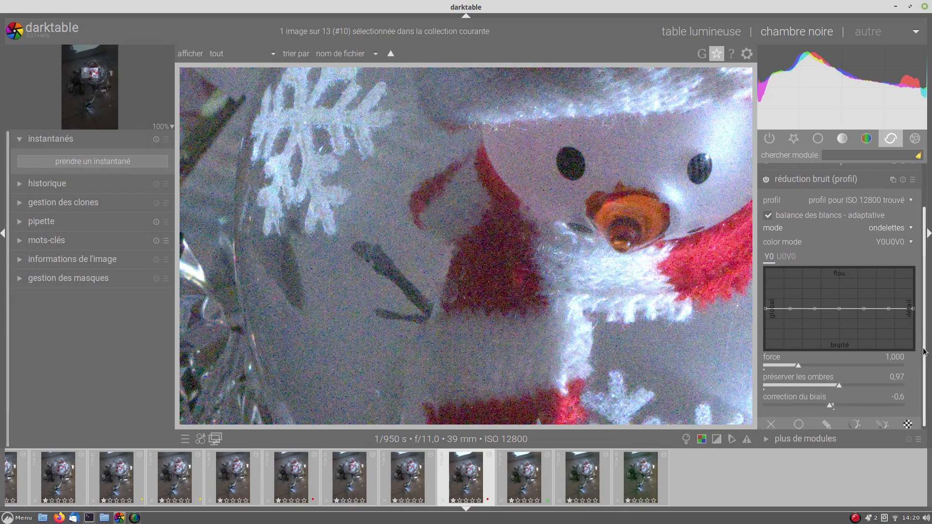
left_click(910, 243)
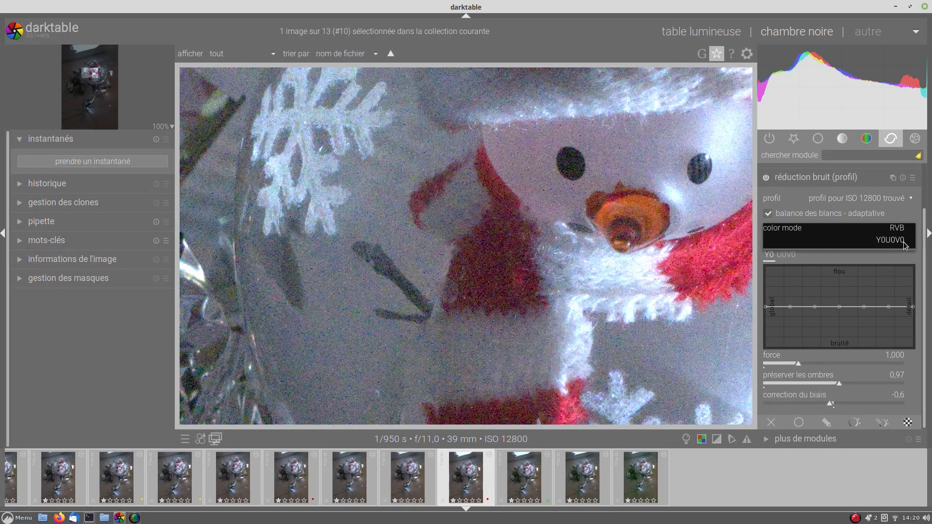
left_click(896, 227)
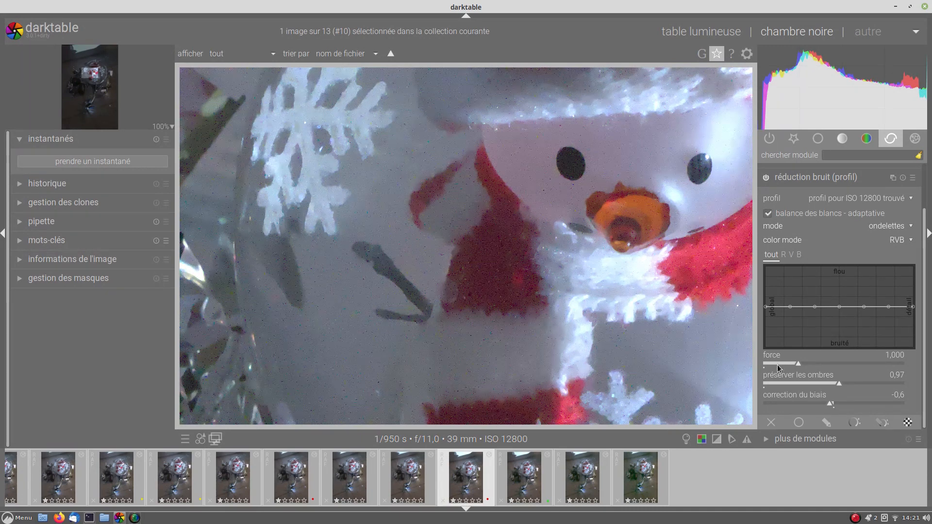
Try noise reduction force values of 1,865 and 1,541, and reset the force to its default.
left_click(827, 364)
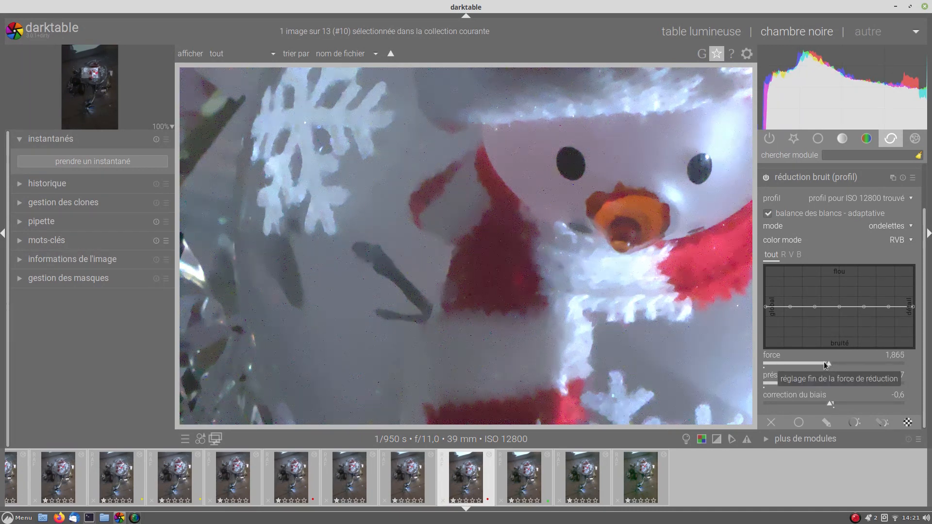
left_click_drag(826, 365, 817, 364)
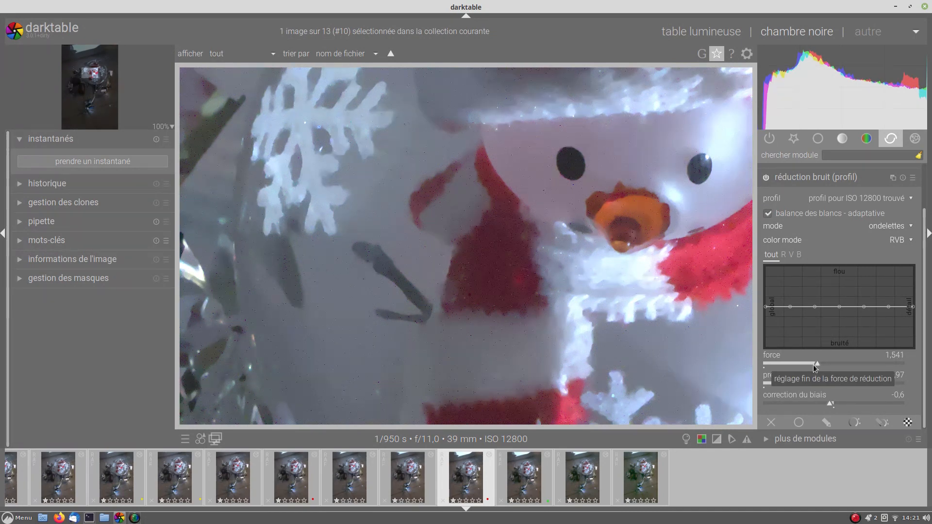
double_click(815, 365)
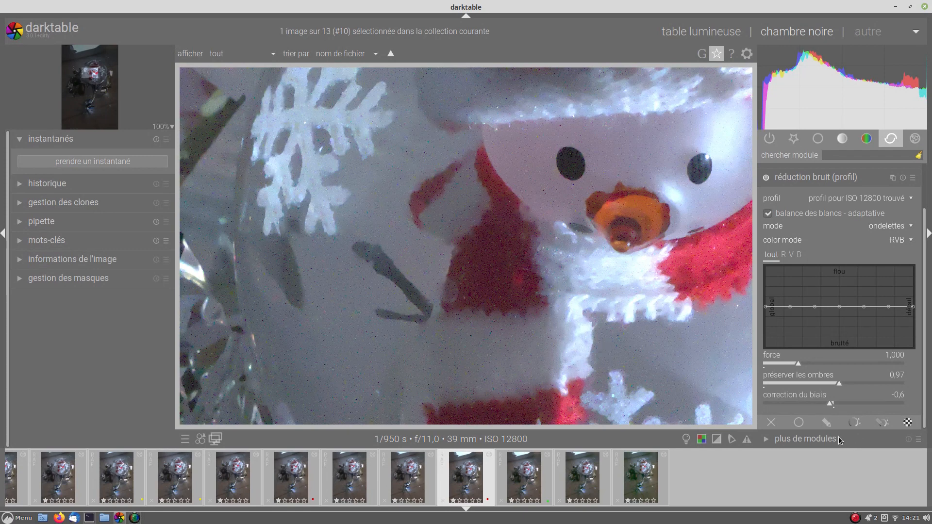
Apply uniform blending in couleur mode to the profiled noise reduction and set its force to 5.
left_click(799, 423)
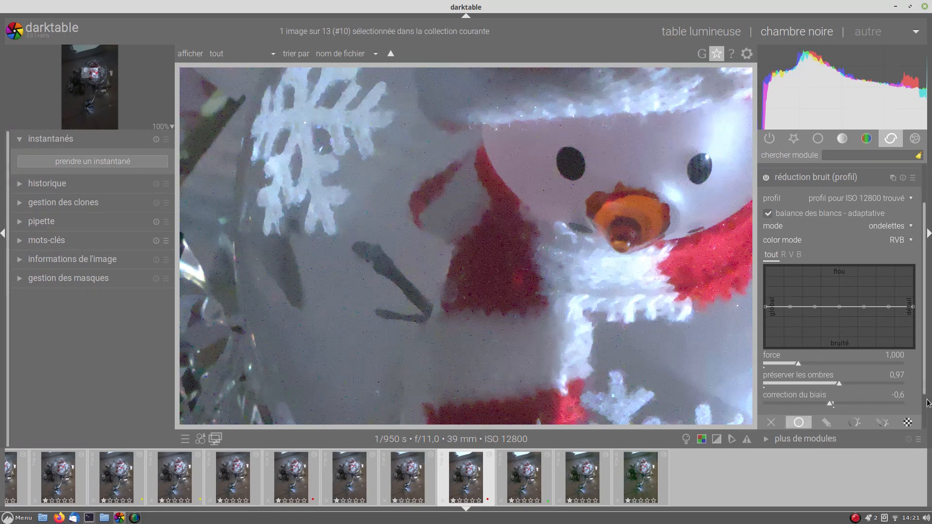
scroll(927, 405, "down", 2)
left_click(895, 403)
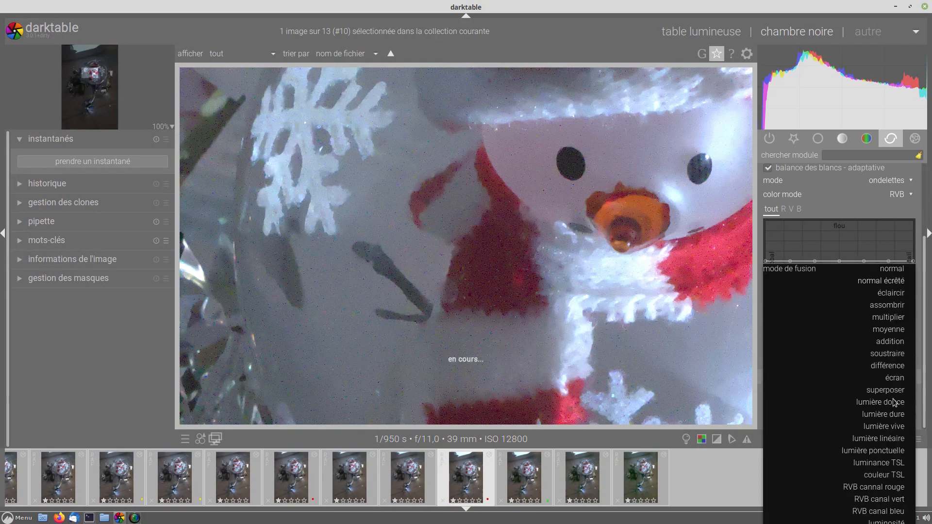
left_click(902, 453)
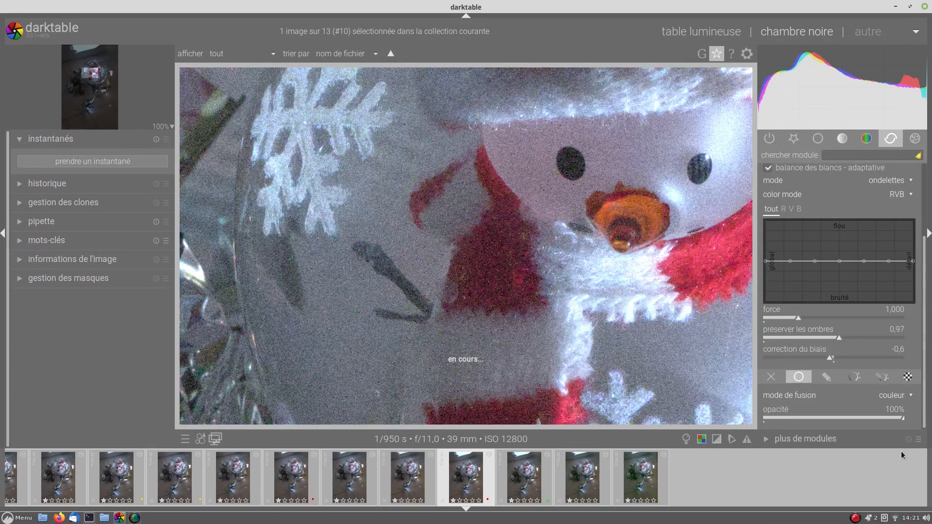
right_click(812, 312)
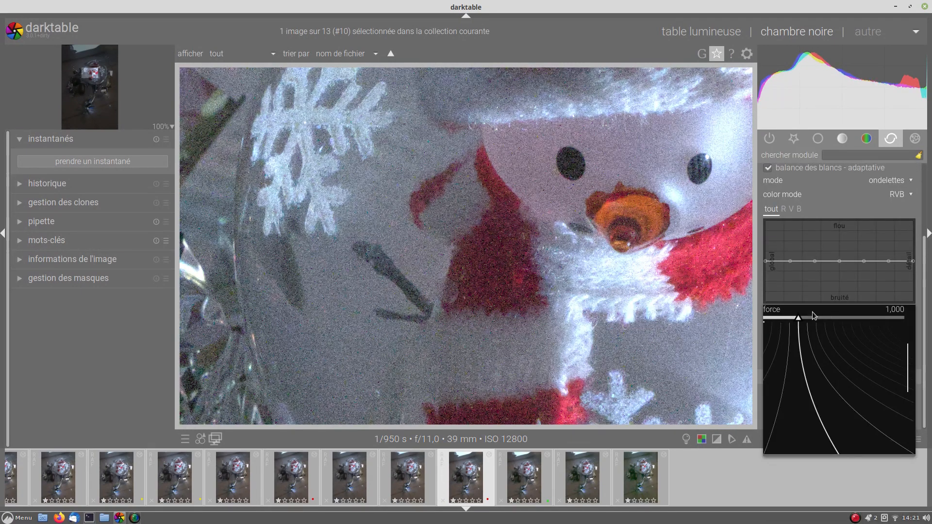
type("5")
key("Return")
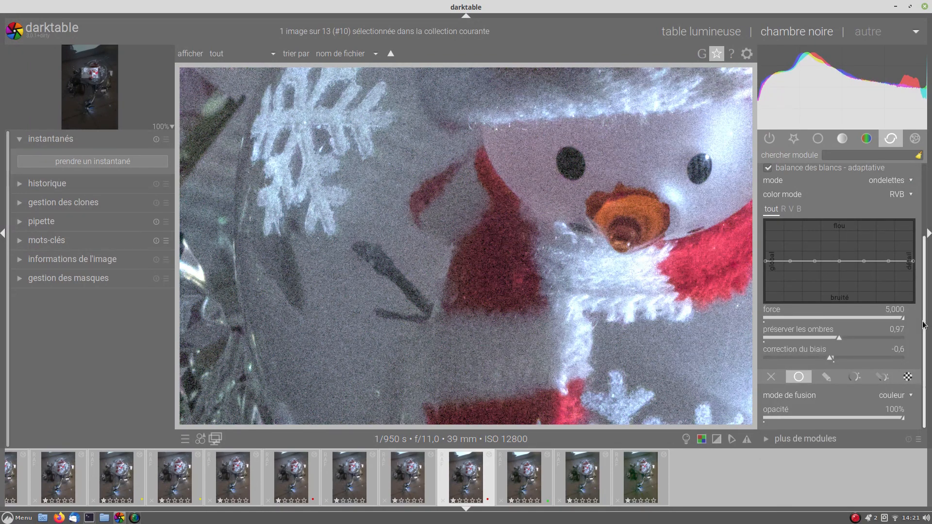
Duplicate the profiled noise reduction instance with its current settings.
scroll(924, 325, "up", 4)
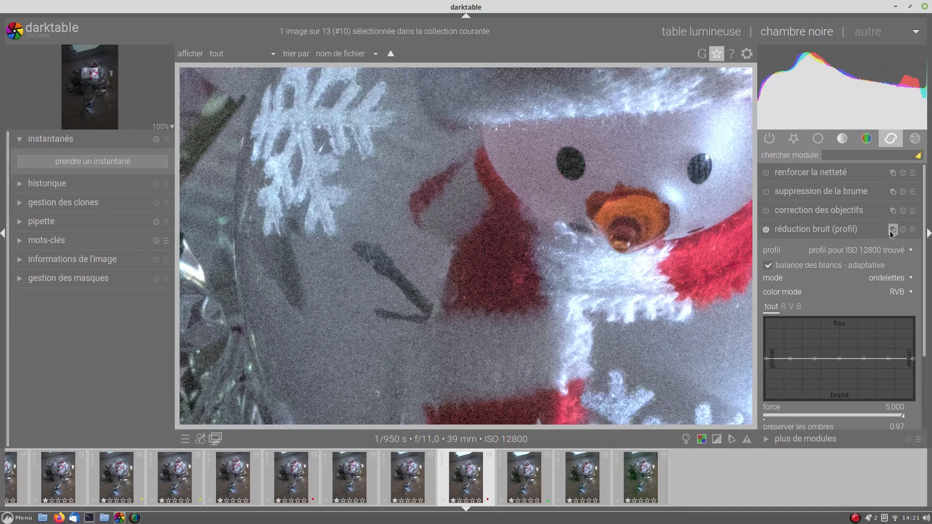
left_click(892, 234)
left_click(871, 246)
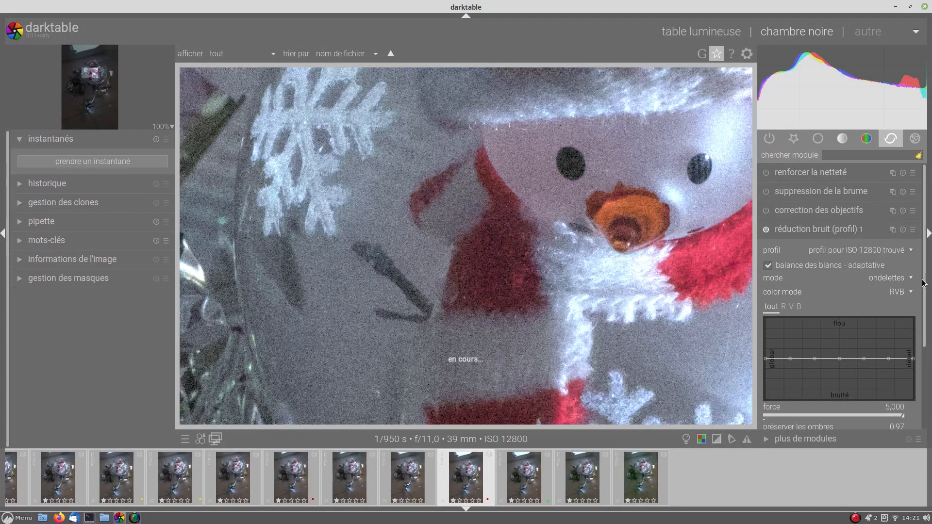
Set the duplicated noise reduction instance's blend mode to luminosité and its opacity to 70%.
scroll(924, 350, "down", 5)
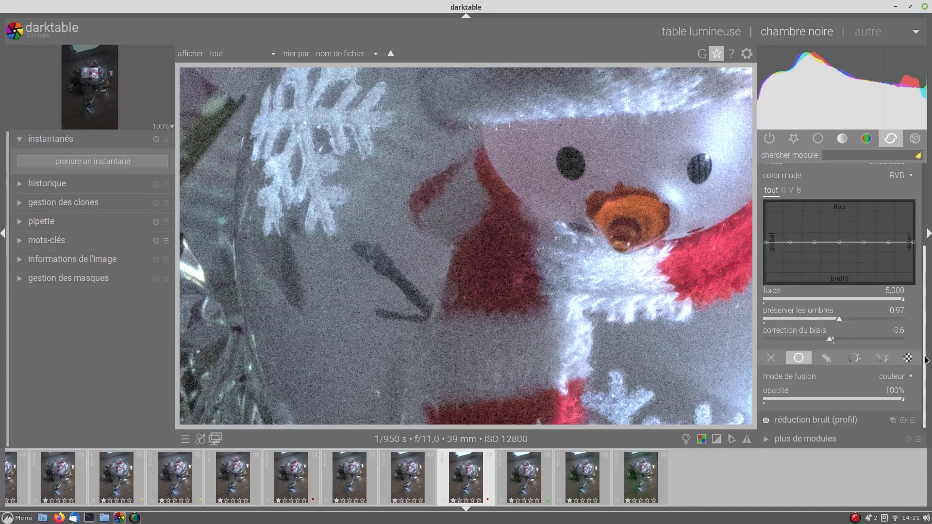
left_click(887, 381)
left_click(889, 395)
right_click(889, 395)
type("70")
key("Return")
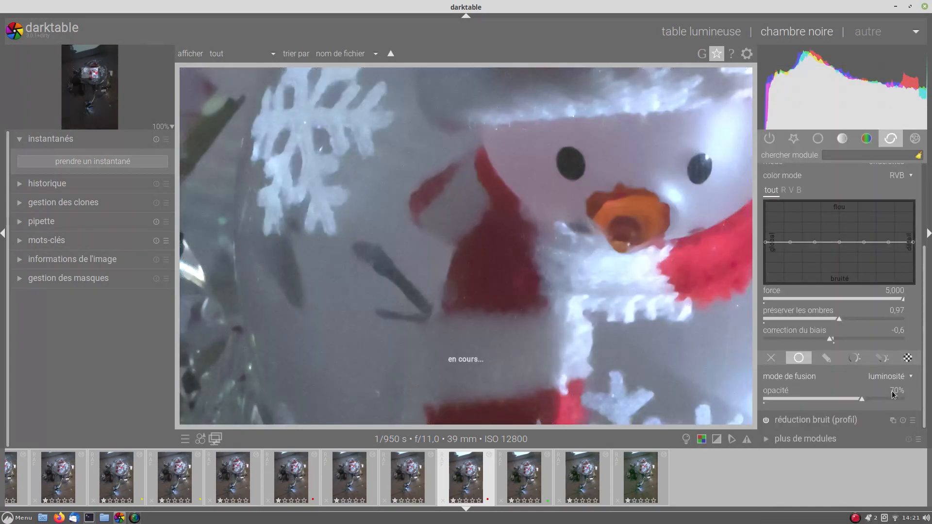
Try force values of 1 and 0,1 on the duplicated noise reduction instance, and set its force to 0,2.
right_click(810, 283)
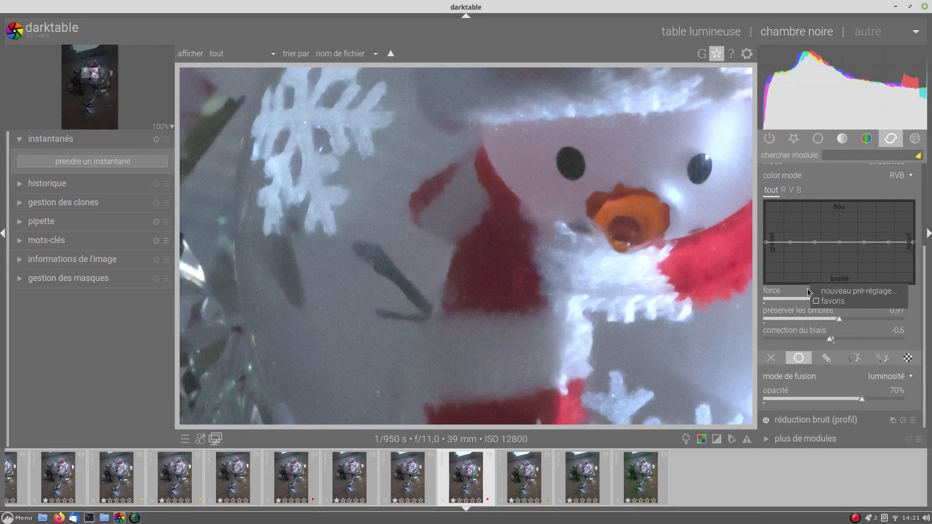
left_click(808, 289)
right_click(807, 290)
type("1")
key("Return")
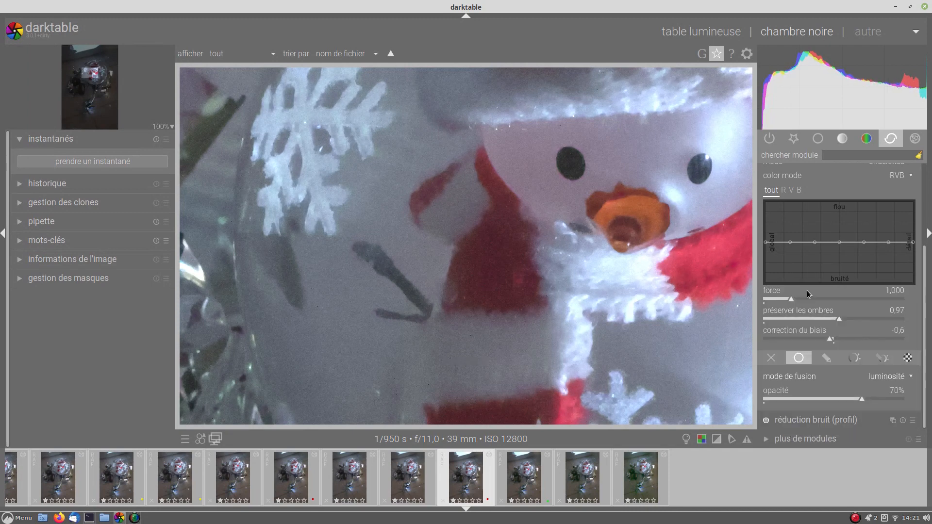
right_click(807, 291)
type("0.1")
key("Return")
right_click(794, 295)
type("0.2")
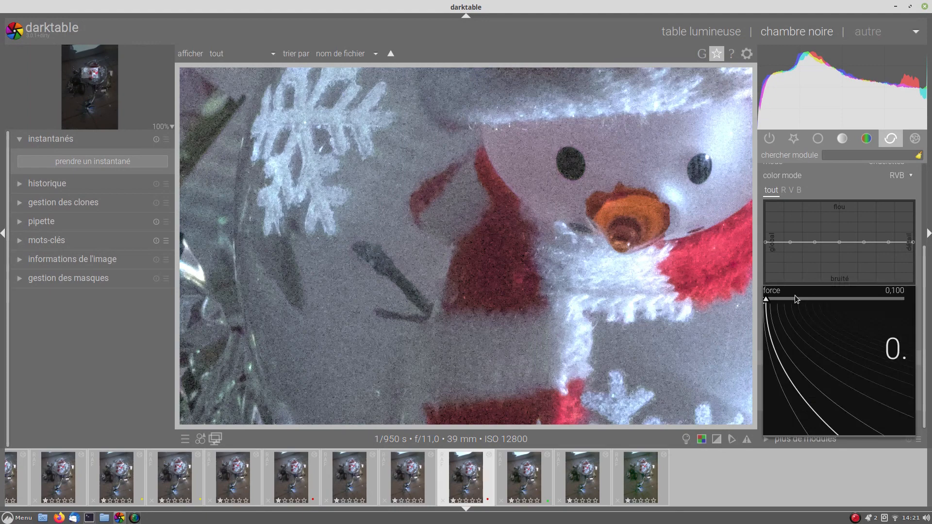
key("Return")
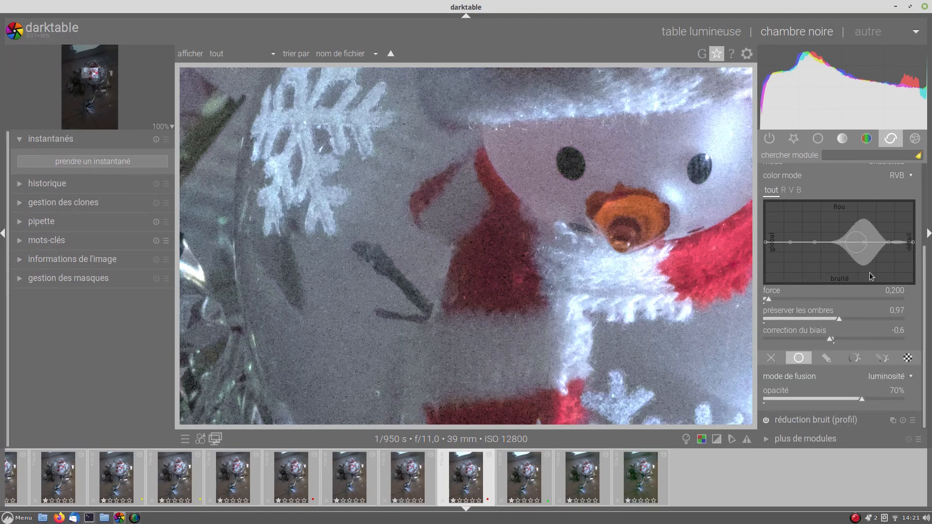
Disable the duplicated noise reduction instance and turn off blending on the original instance.
scroll(926, 271, "up", 1)
scroll(926, 271, "up", 5)
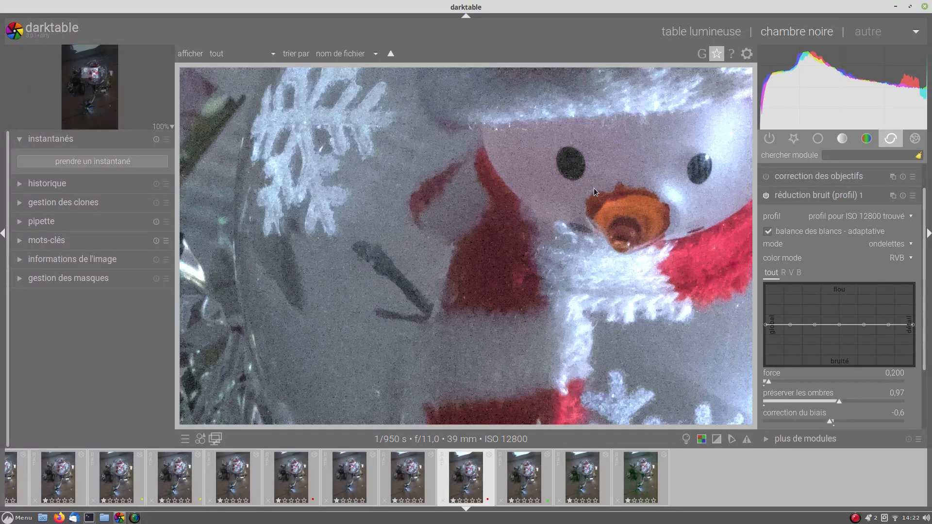
left_click(767, 196)
left_click(809, 197)
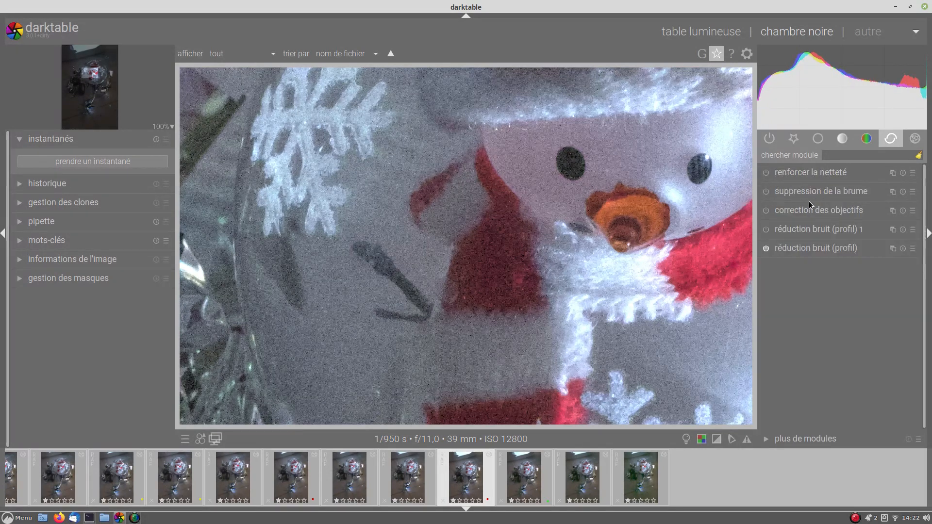
left_click(831, 247)
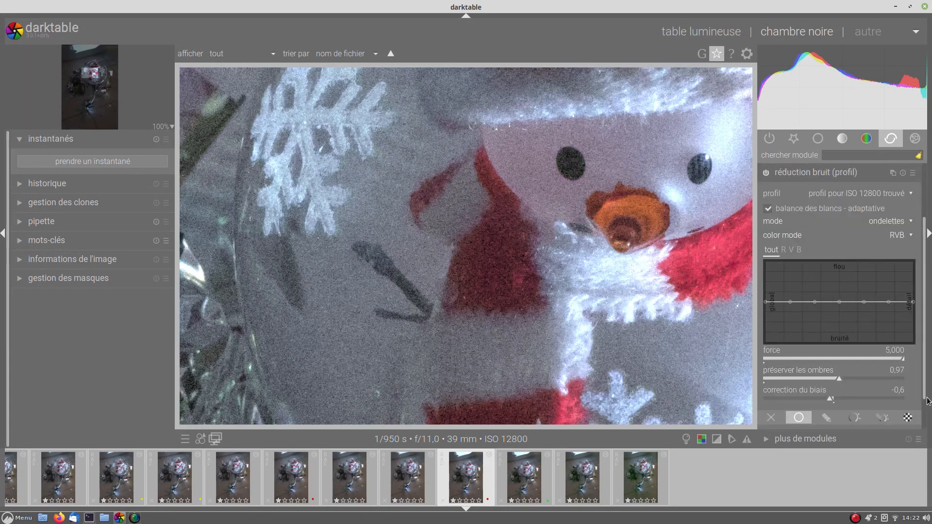
left_click(772, 417)
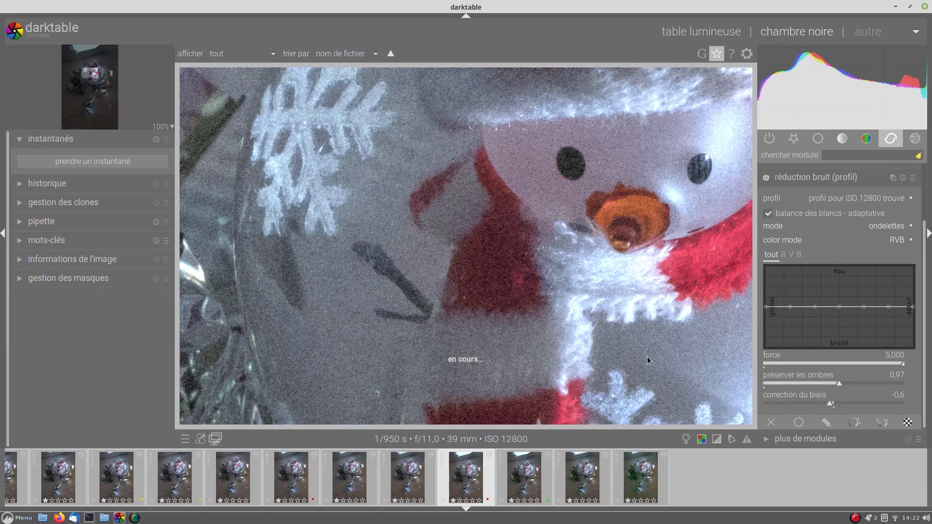
Change the original noise reduction instance's color mode to Y0U0V0 and reset its force to the default.
left_click(900, 243)
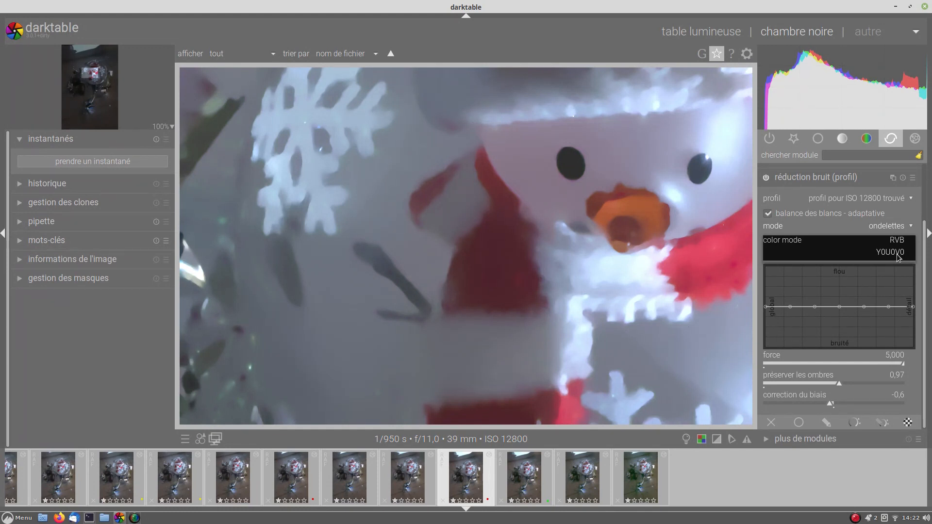
left_click(898, 254)
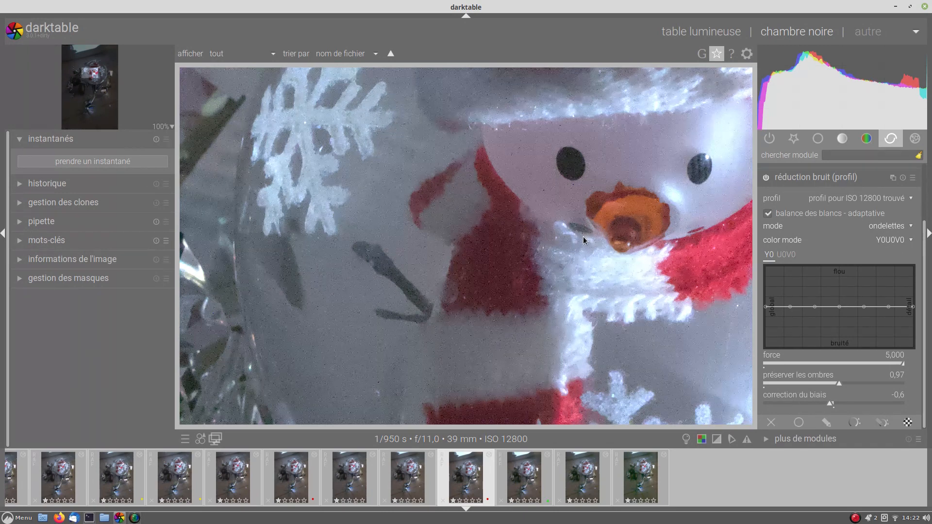
double_click(802, 359)
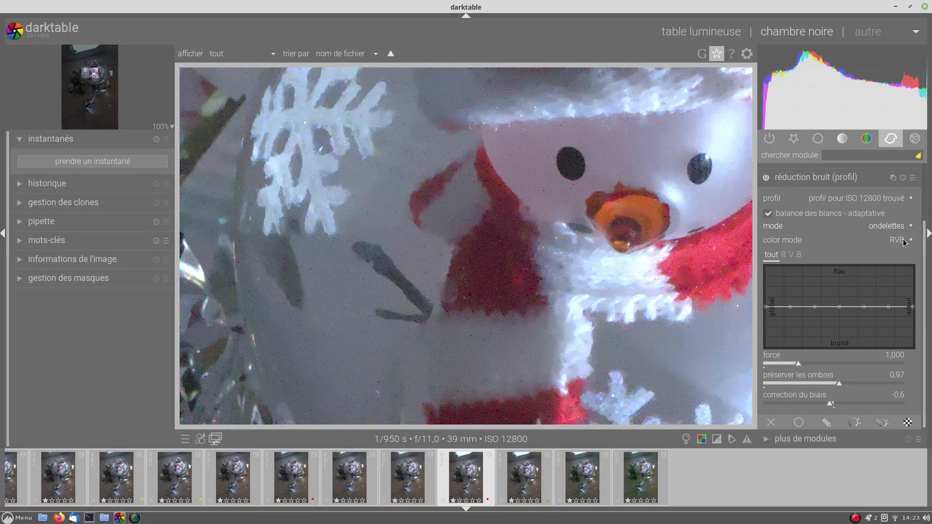
Try force values of 2,117, 2,316 and 4,000 in Y0U0V0 mode, and set the force to 5.
left_click(837, 364)
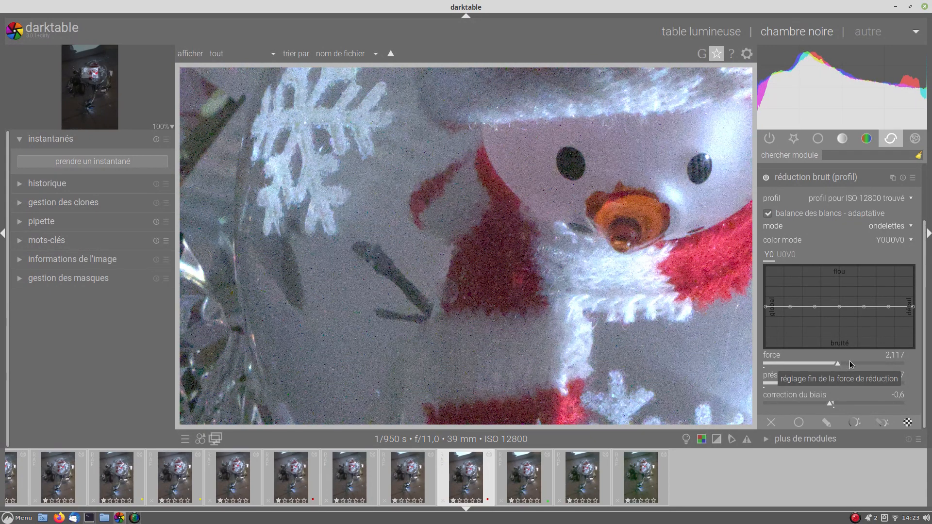
scroll(844, 361, "up", 2)
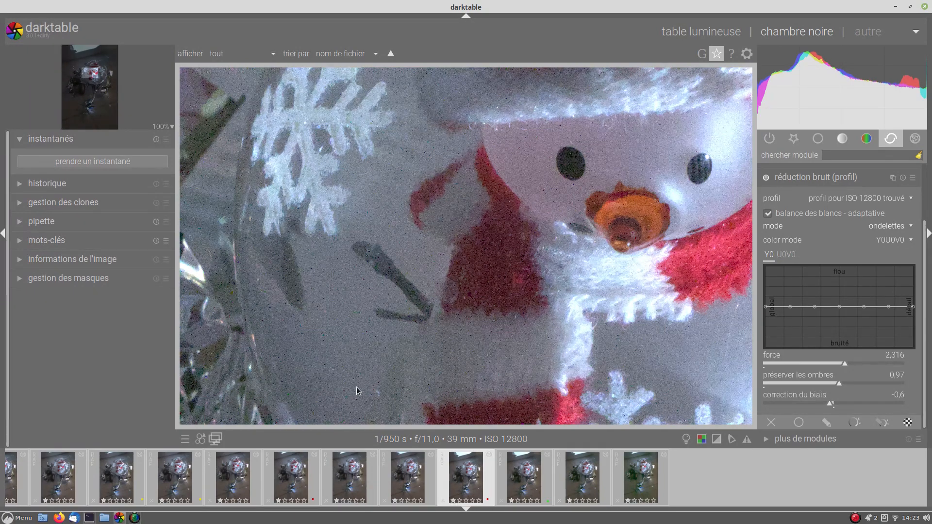
left_click(910, 366)
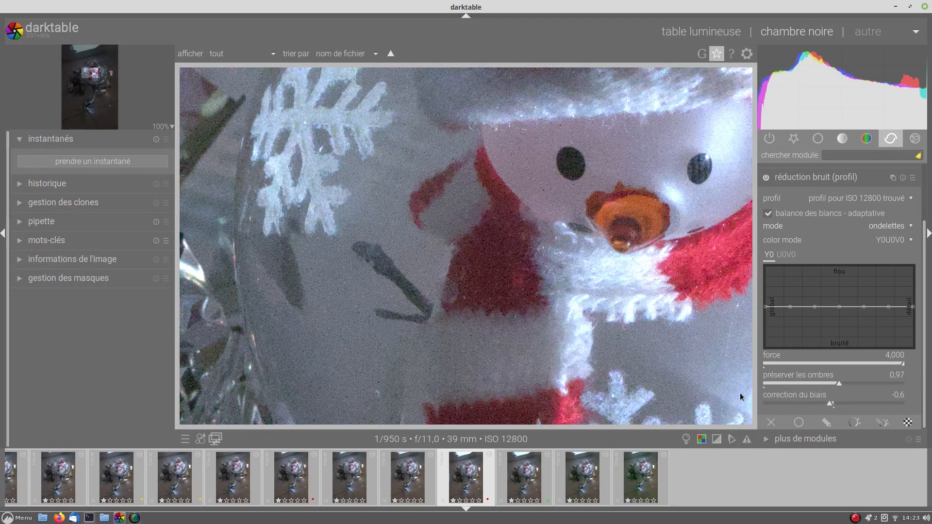
right_click(901, 361)
type("5")
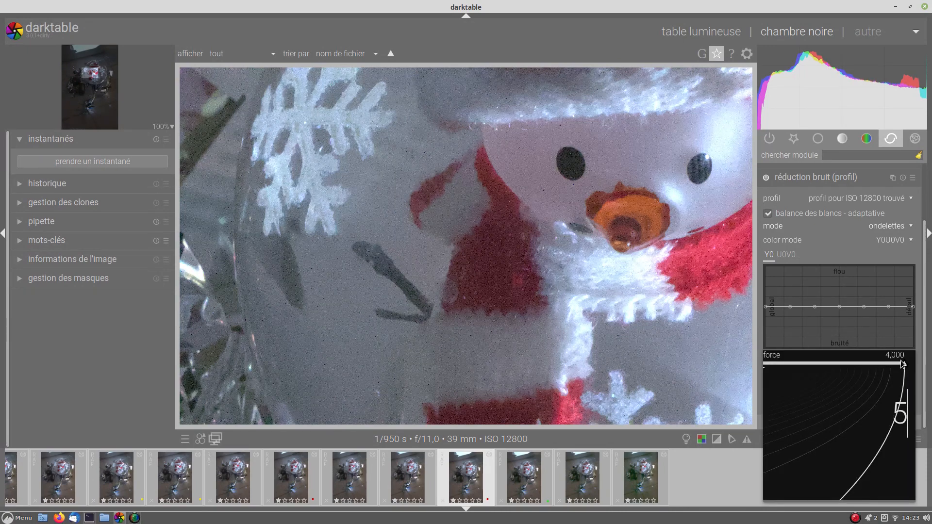
key("Return")
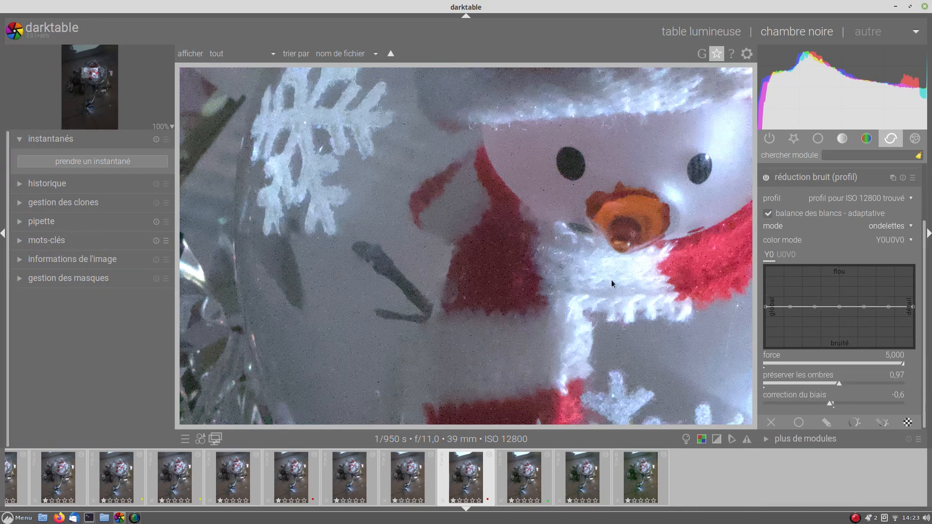
Switch between the Y0 and U0V0 curves, try lowering the whole Y0 curve to bruité with a wide influence radius, and reset it.
left_click(787, 255)
left_click(767, 259)
left_click(791, 260)
left_click(769, 255)
scroll(840, 310, "down", 10)
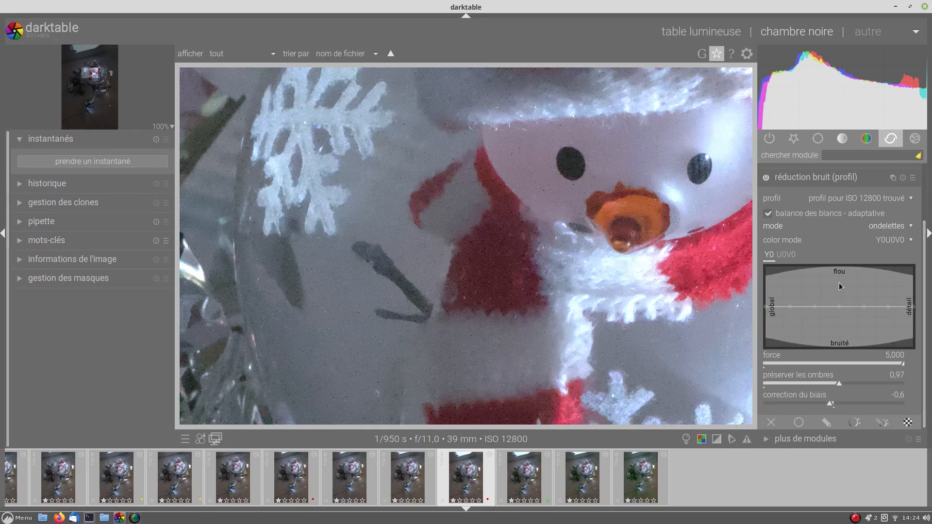
left_click_drag(839, 285, 848, 367)
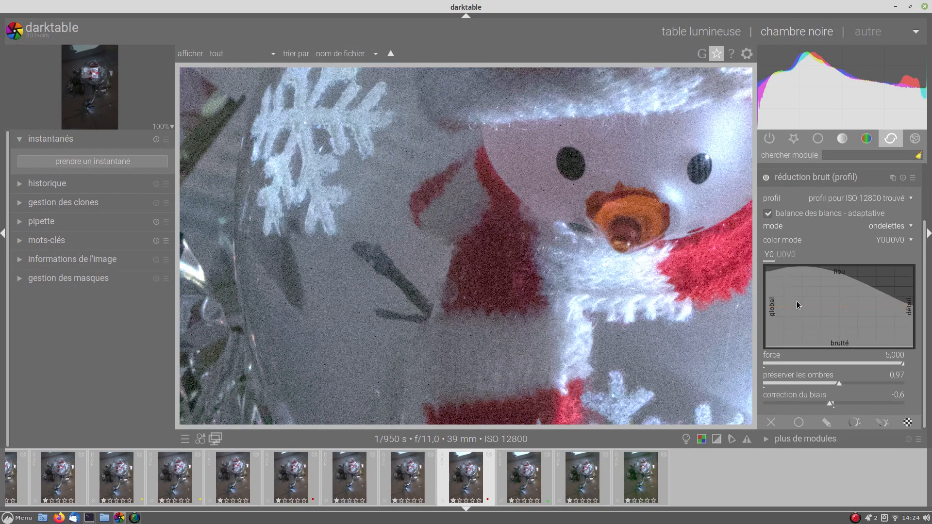
double_click(824, 306)
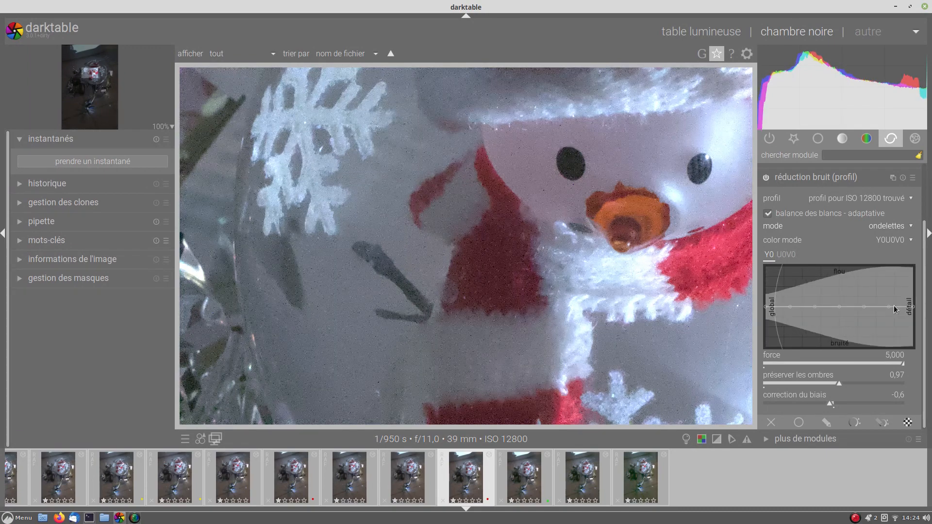
Lower only the fine-detail end of the Y0 curve to bruité using a narrow influence radius, and take a snapshot.
scroll(894, 311, "up", 10)
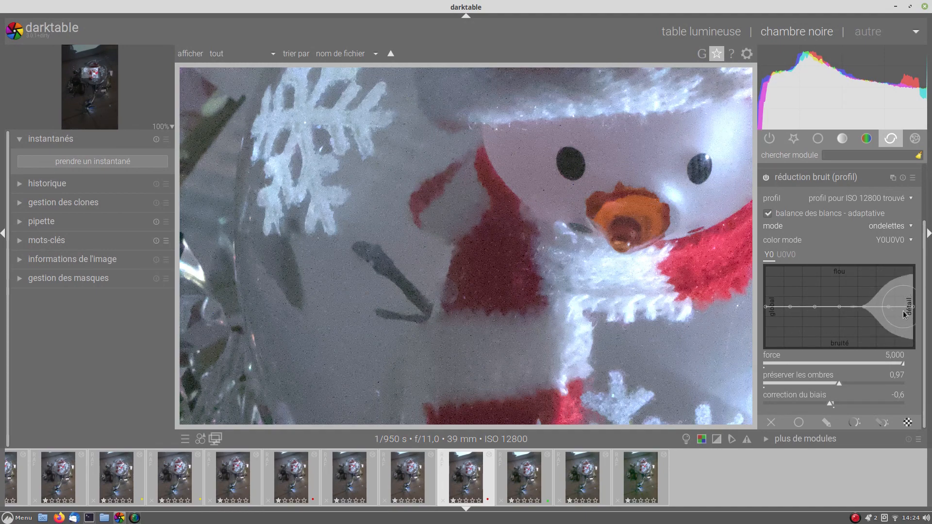
left_click_drag(906, 315, 906, 367)
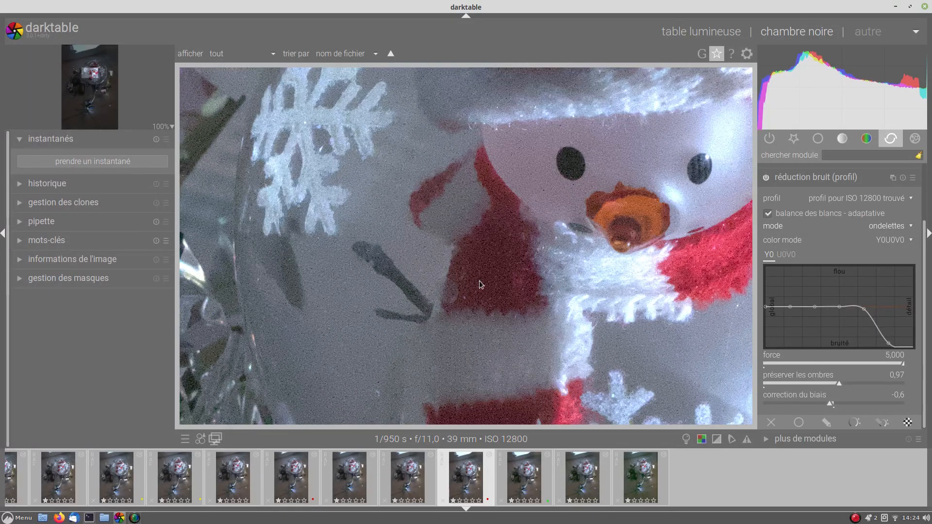
left_click(117, 161)
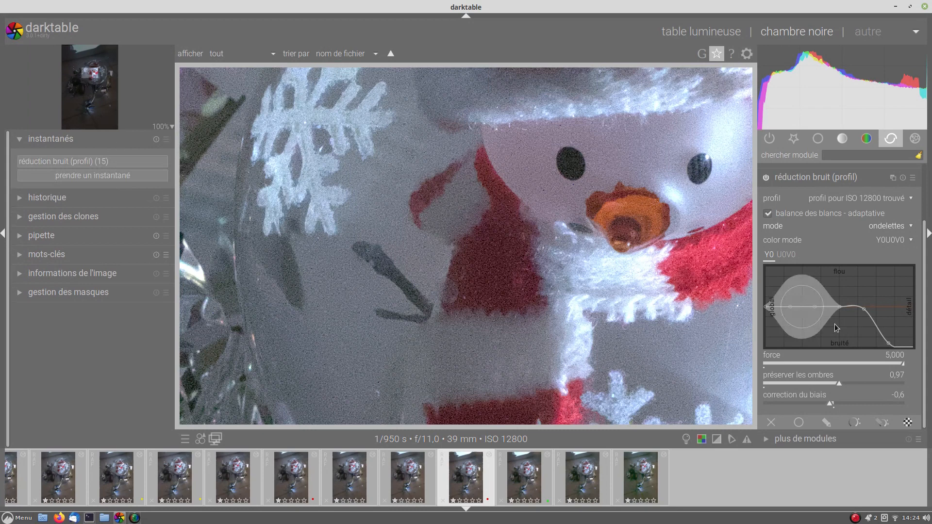
Reset the Y0 curve to flat and compare the photo with the snapshot by sliding the divider across the image.
double_click(880, 326)
left_click(101, 163)
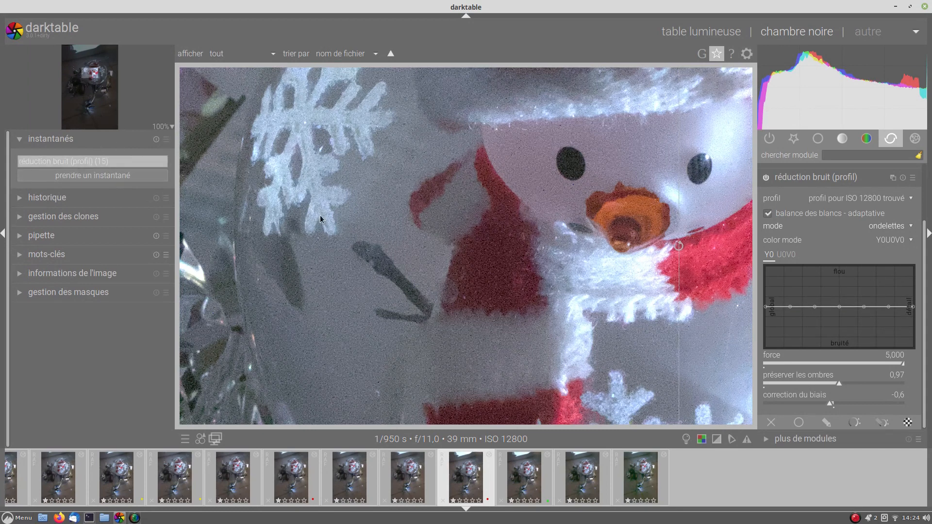
left_click_drag(613, 226, 319, 244)
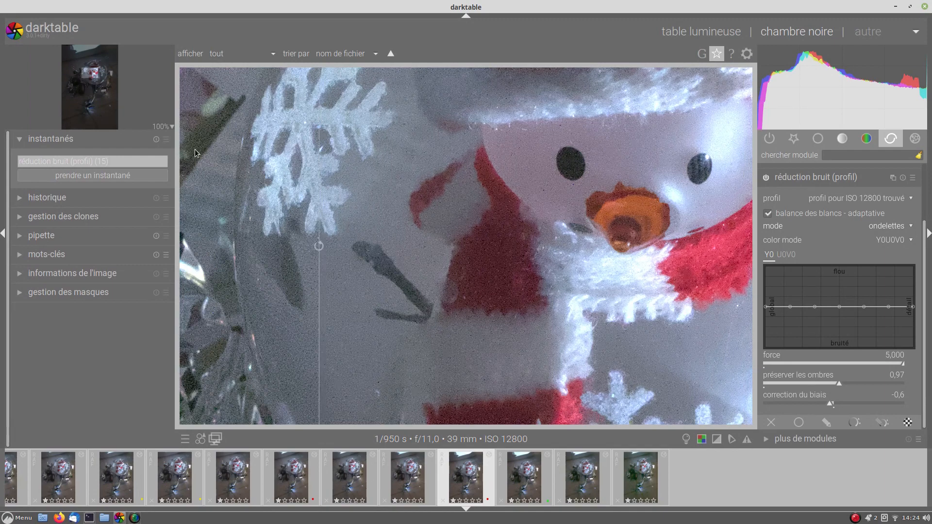
left_click(162, 161)
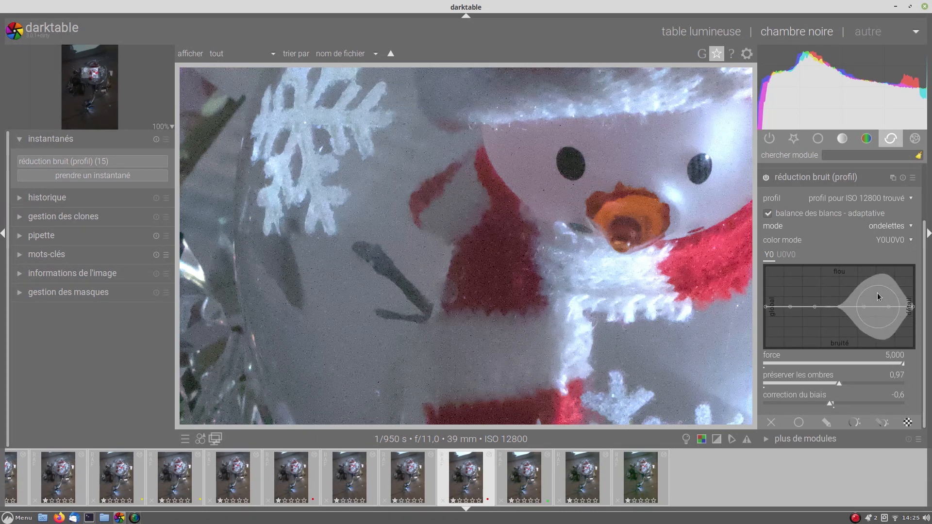
Try a slight dip near the detail end of the Y0 curve, reset it, and set the force to 0,5.
left_click_drag(869, 295, 869, 315)
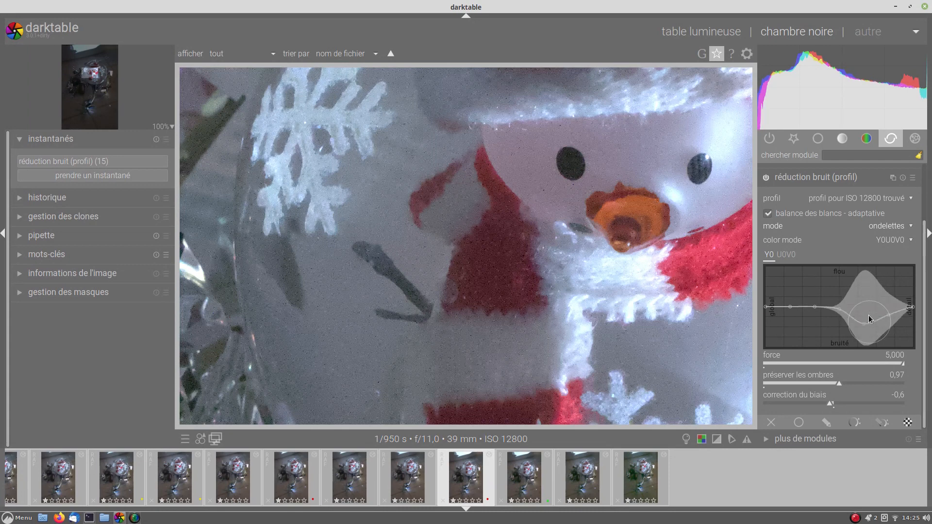
double_click(865, 291)
right_click(870, 362)
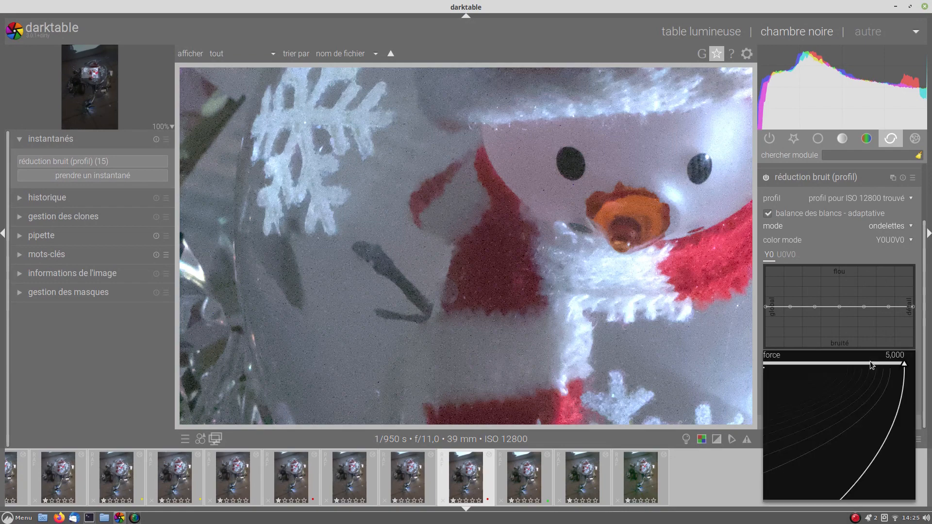
type("0.5")
key("Return")
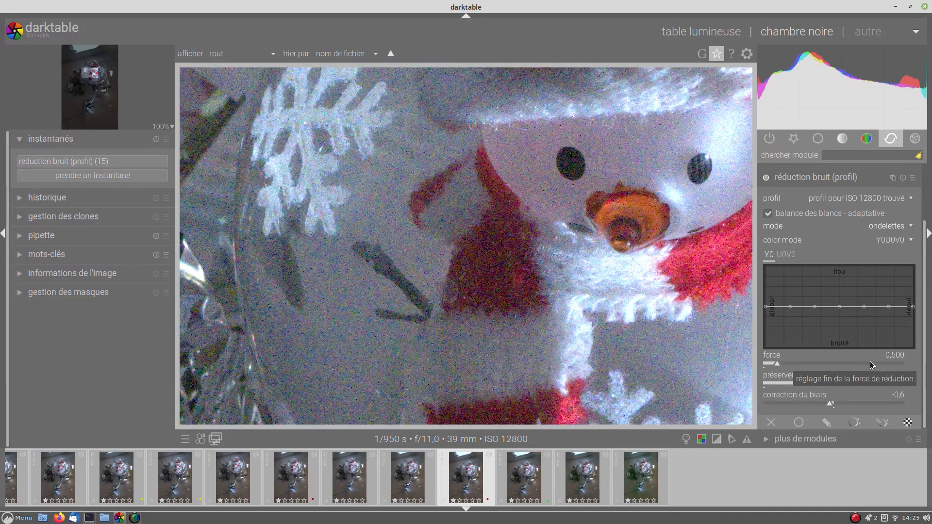
Try raising the whole U0V0 curve to the flou limit, and reset it to flat.
left_click(789, 260)
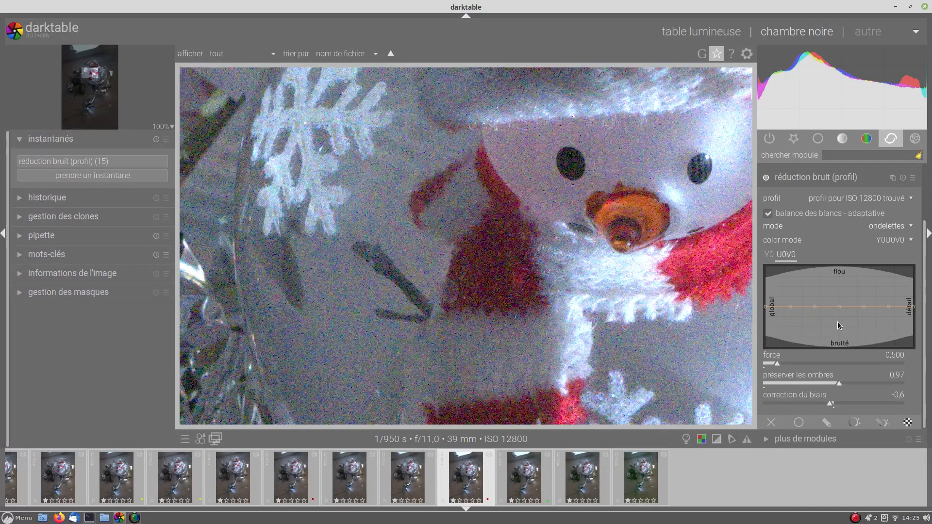
left_click_drag(844, 325, 841, 251)
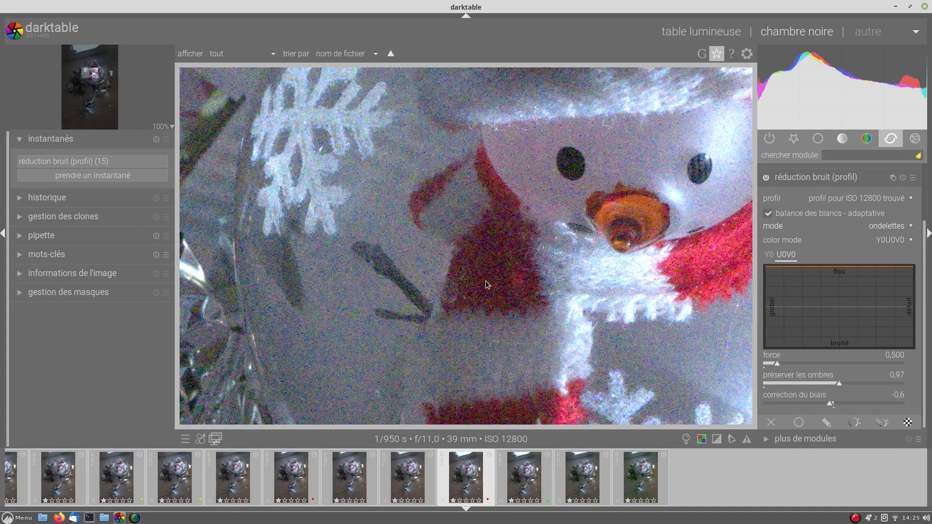
double_click(852, 314)
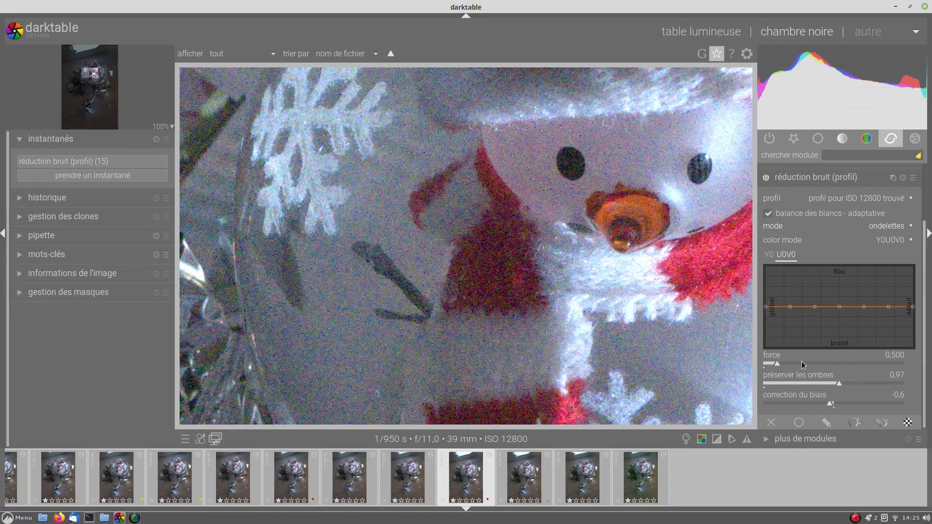
Return to the Y0 curve and set the noise reduction force to 2,542.
left_click(769, 255)
left_click_drag(806, 359, 834, 358)
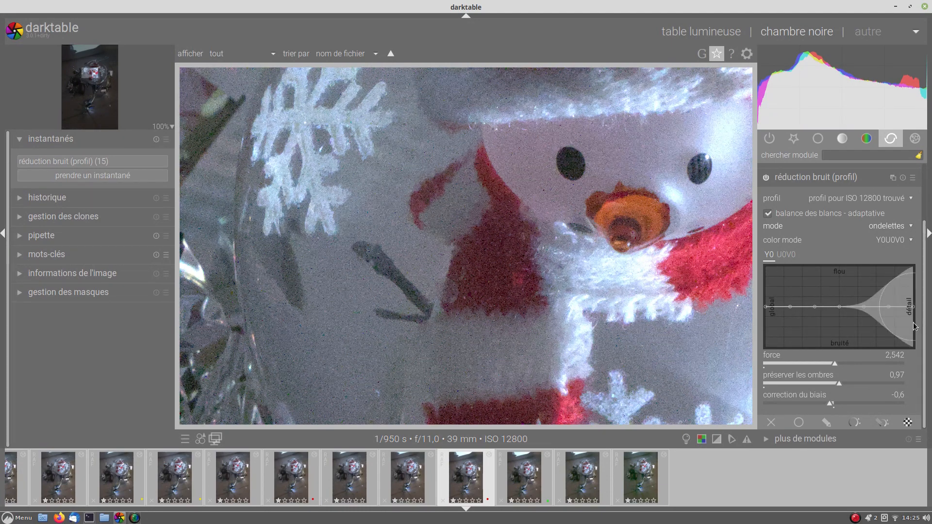
scroll(913, 323, "up", 9)
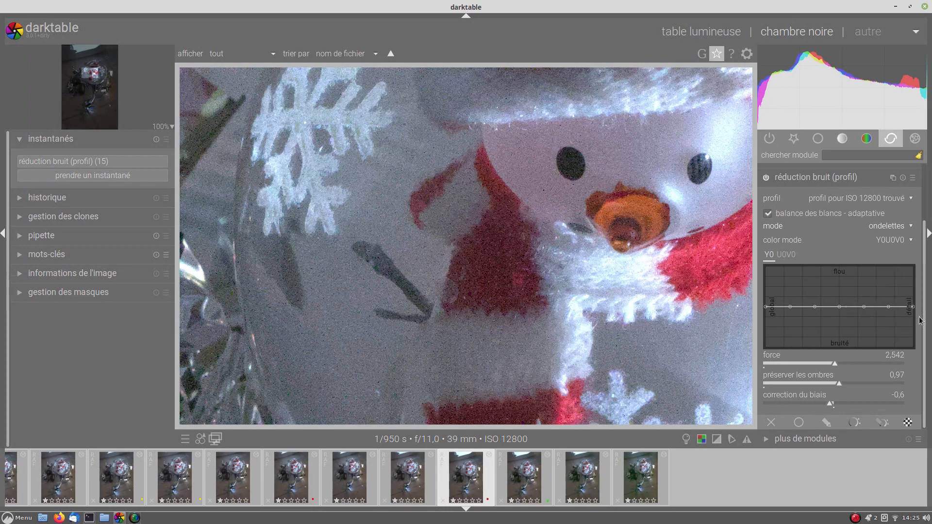
scroll(927, 313, "up", 1)
left_click_drag(927, 309, 927, 299)
left_click_drag(924, 334, 924, 359)
Check the available noise reduction modes and keep ondelettes selected.
left_click(892, 226)
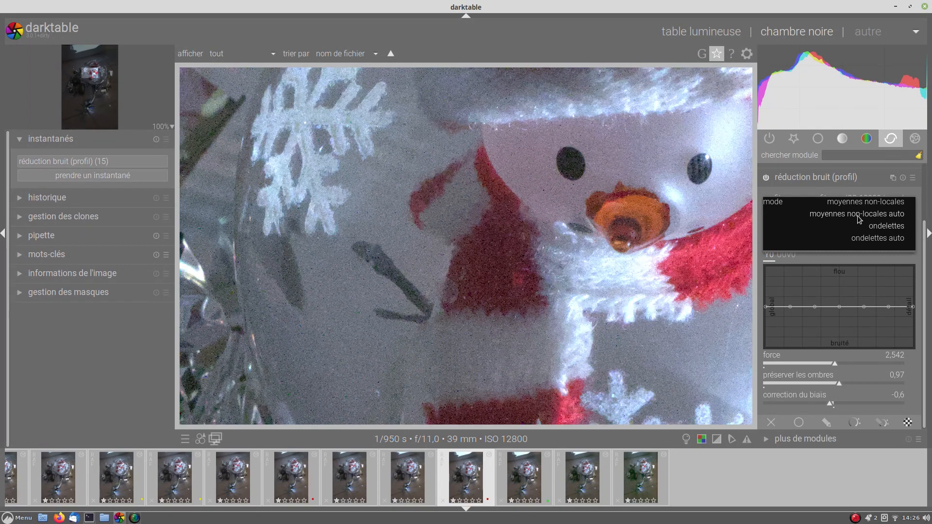
left_click(890, 228)
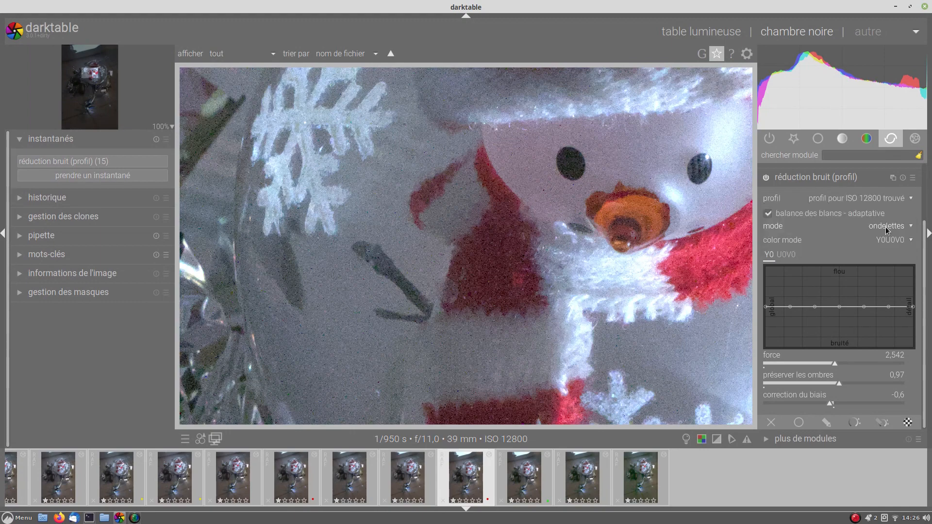